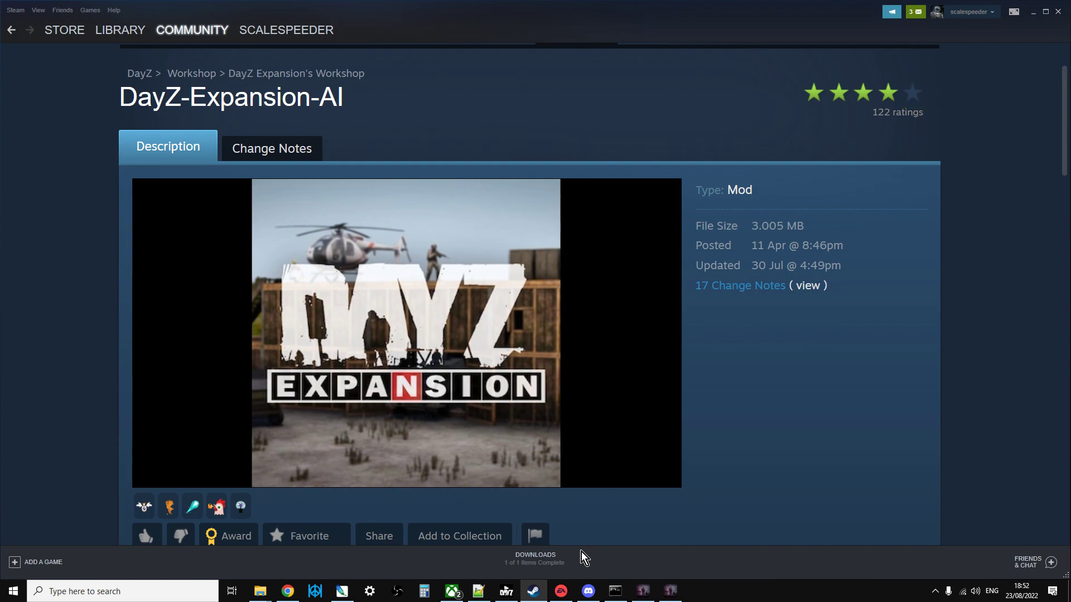
# In AIPatrolSettings.json, highlight the ObjectPatrols heading and the first patrol's Wreck_UH1Y ClassName line
pyautogui.click(479, 591)
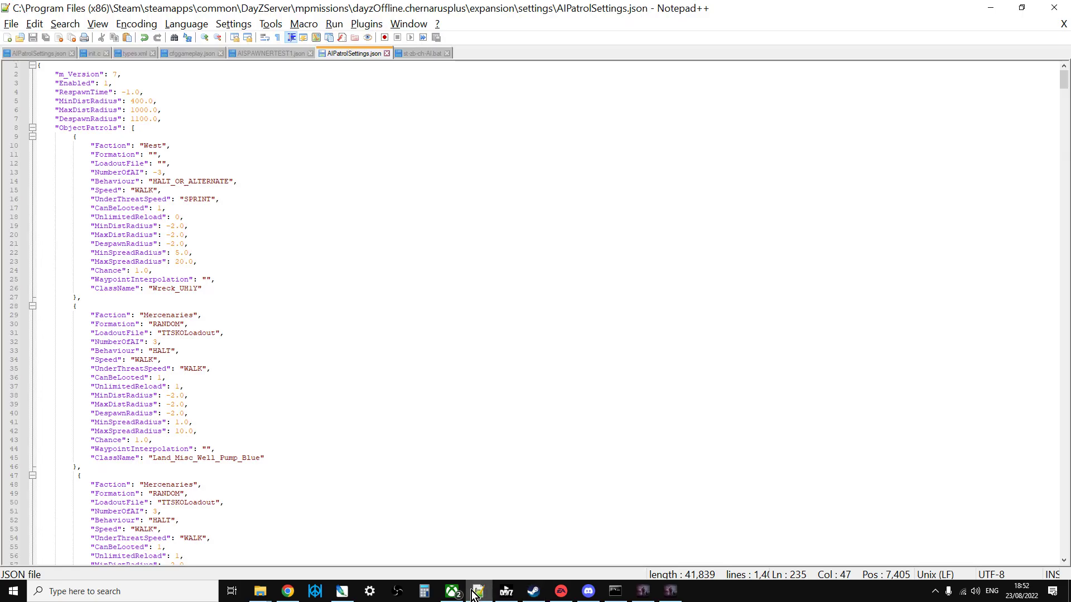
pyautogui.moveTo(55, 128); pyautogui.dragTo(119, 128)
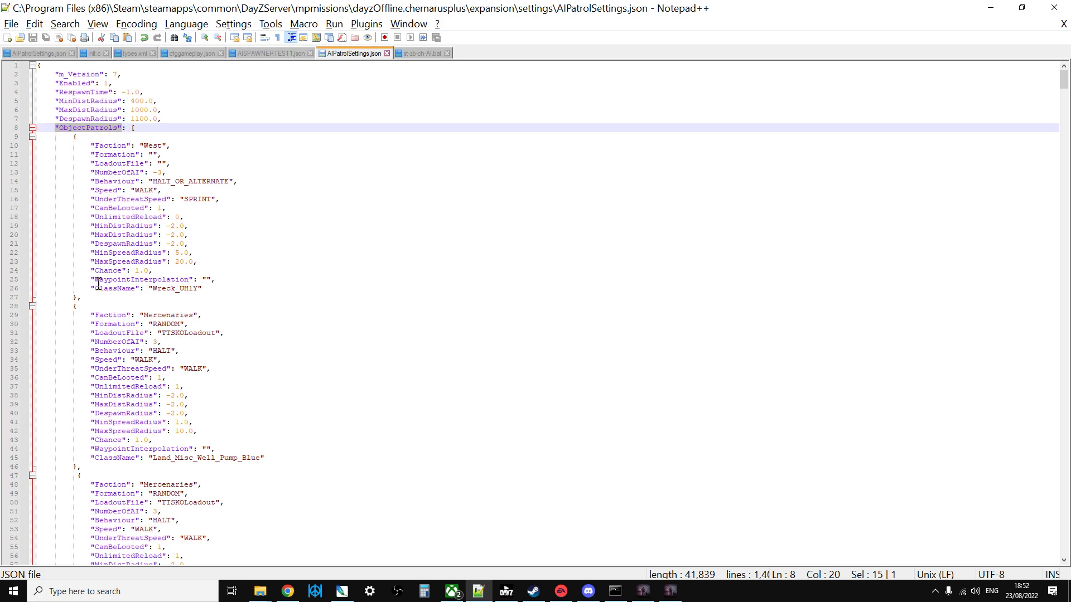
pyautogui.moveTo(92, 288); pyautogui.dragTo(201, 288)
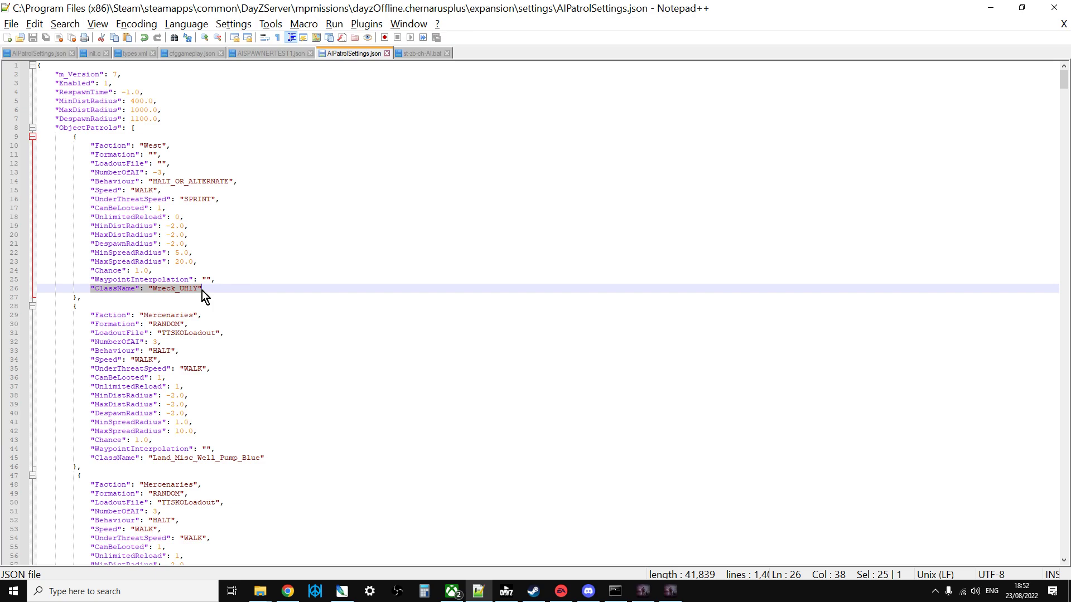
# In DayZ, set the time to day with the ZomBerry admin tools and fly toward the runway's end
pyautogui.click(673, 592)
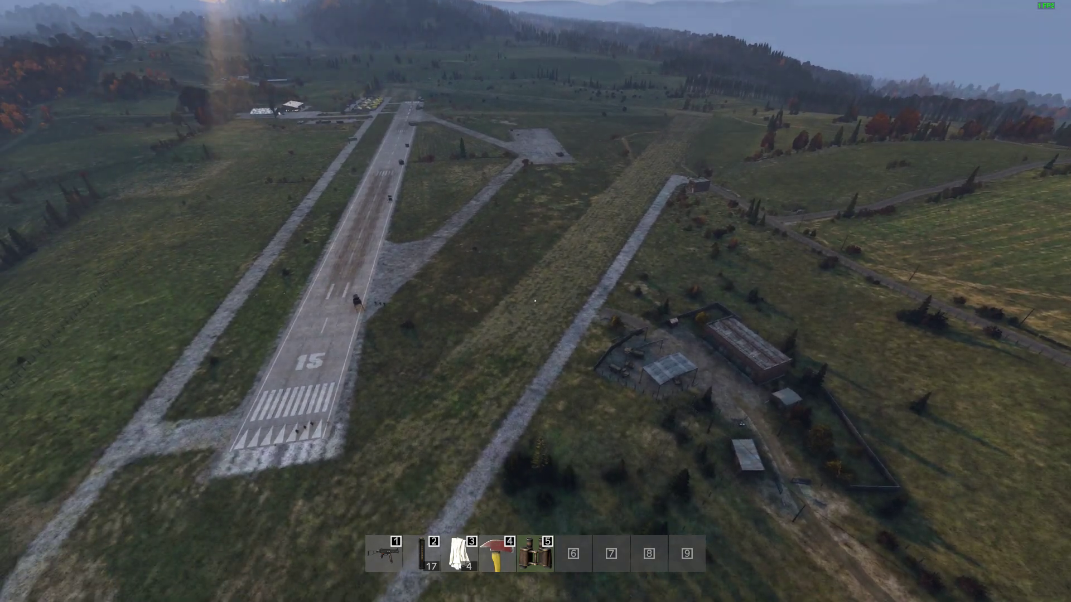
pyautogui.press('m')
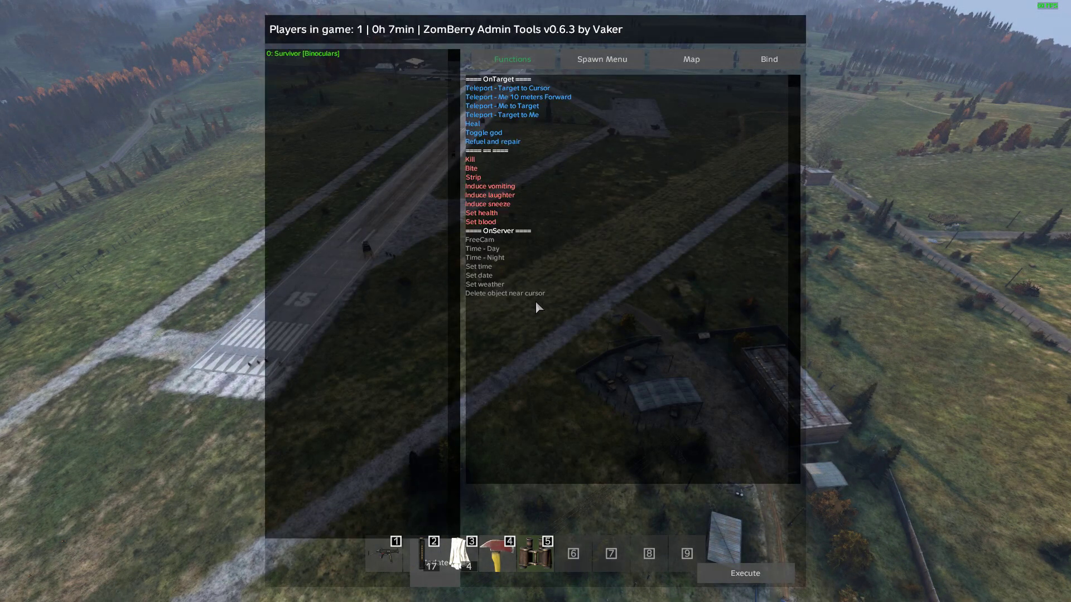
pyautogui.click(500, 249)
pyautogui.press('m')
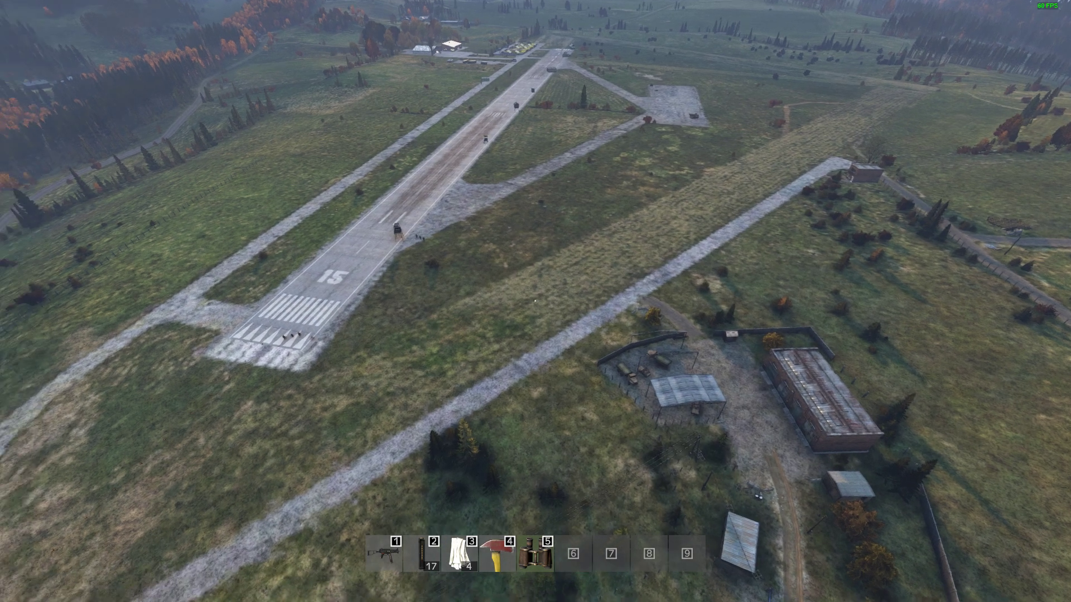
pyautogui.press('w')
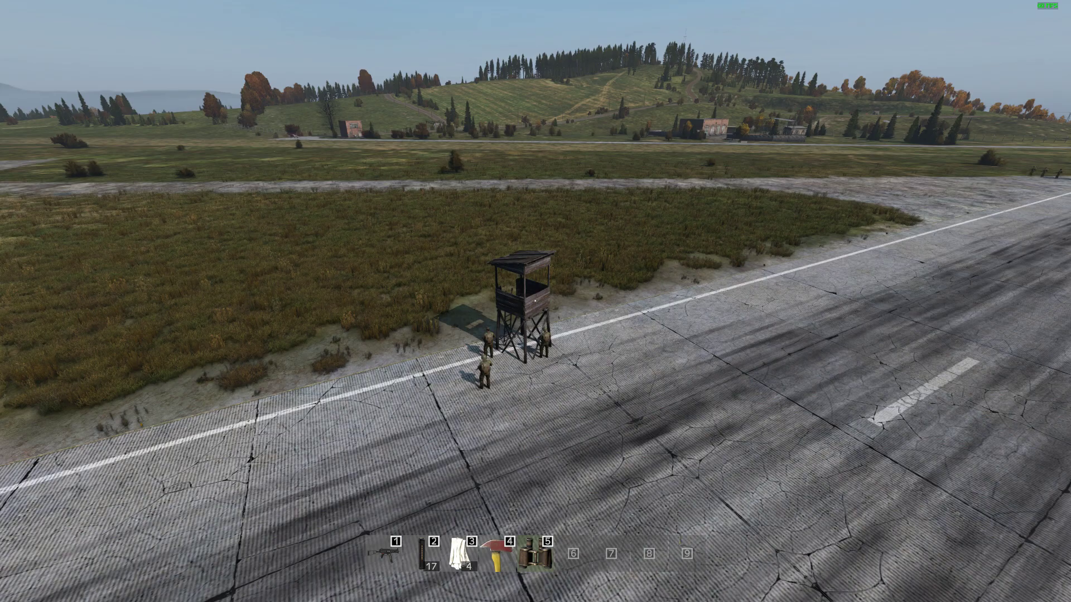
# Alt+Tab from DayZ back to AIPatrolSettings.json in Notepad++
pyautogui.hotkey('alt', 'Tab')
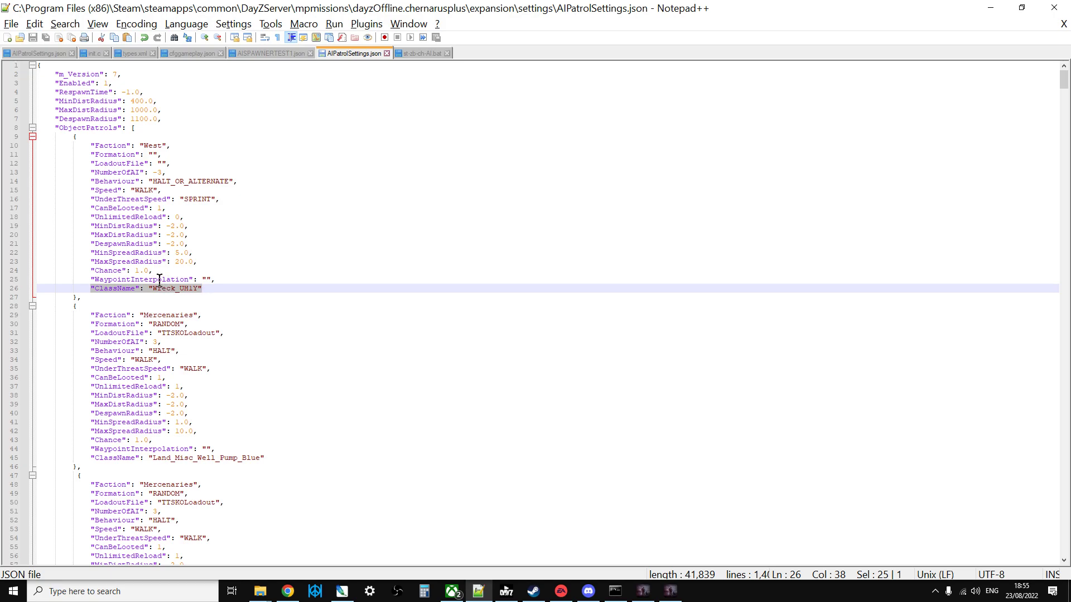
# Scroll down and highlight the Land_Misc_Well_Pump_Blue ClassName line of the second patrol
pyautogui.scroll(-3, 272, 293)
pyautogui.scroll(-1, 272, 293)
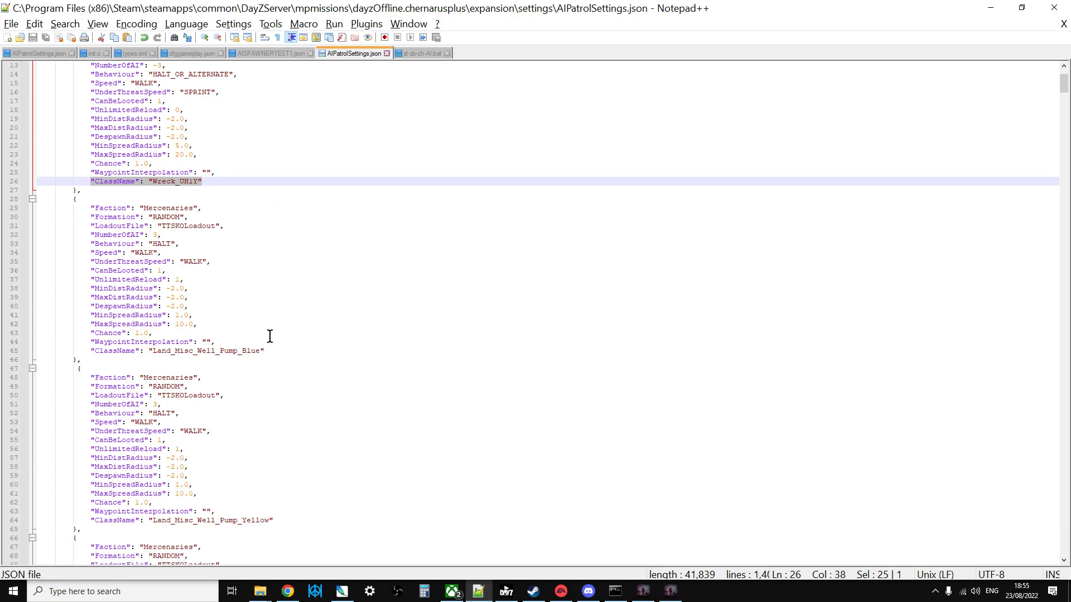
pyautogui.moveTo(284, 352); pyautogui.dragTo(80, 352)
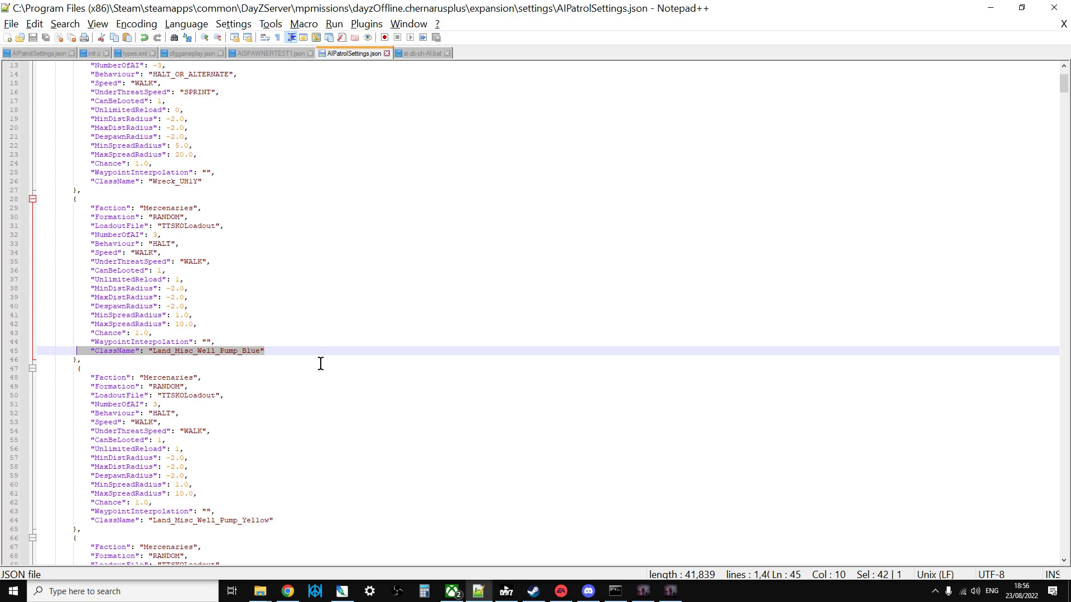
pyautogui.scroll(4, 319, 357)
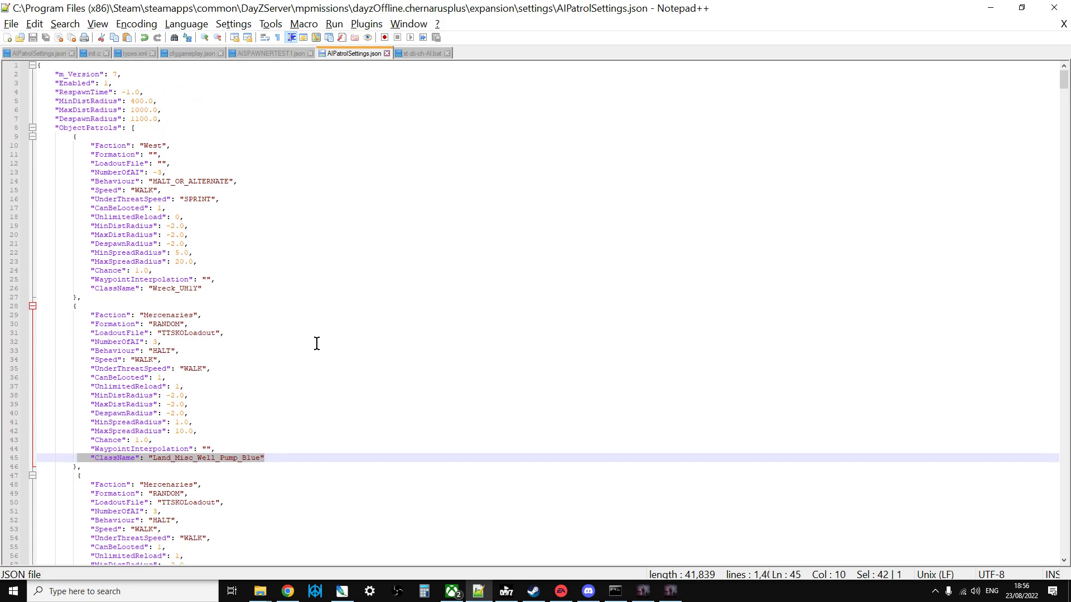
pyautogui.scroll(-7, 302, 345)
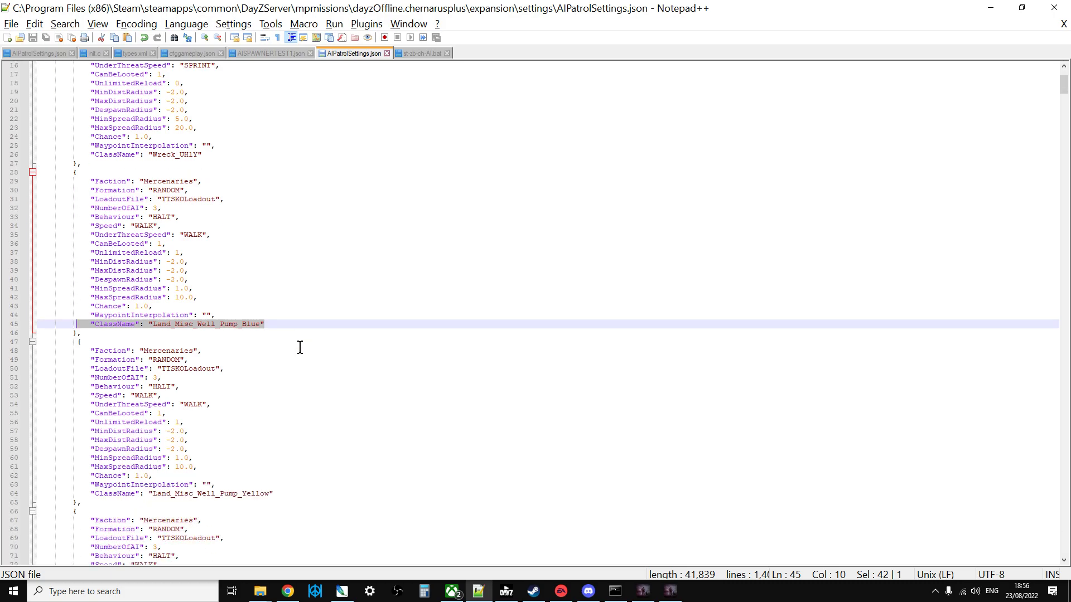
pyautogui.scroll(-1, 300, 348)
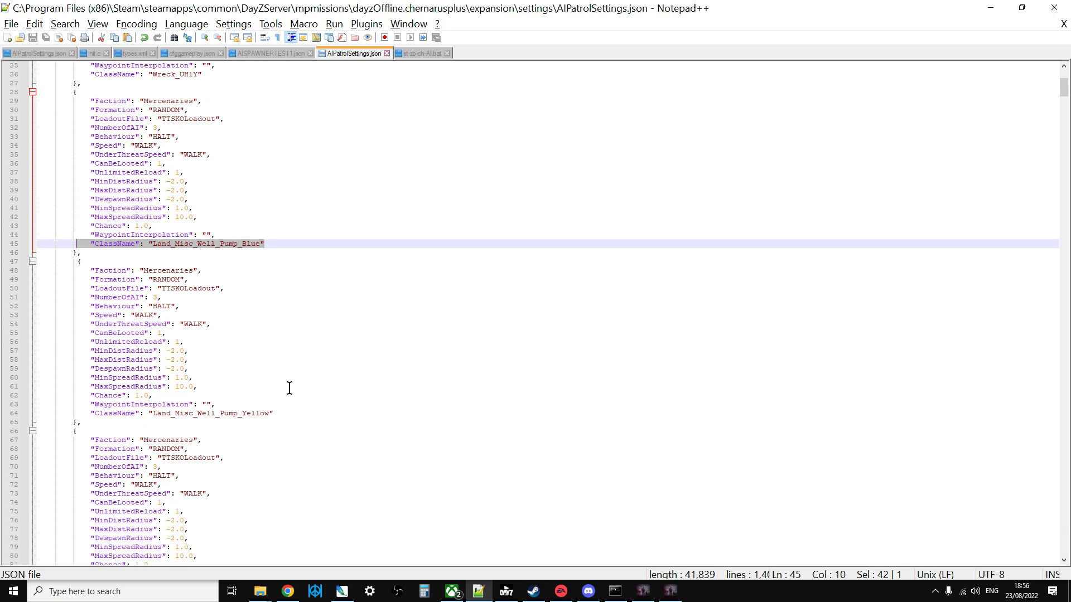
pyautogui.scroll(-5, 282, 426)
pyautogui.scroll(-1, 269, 444)
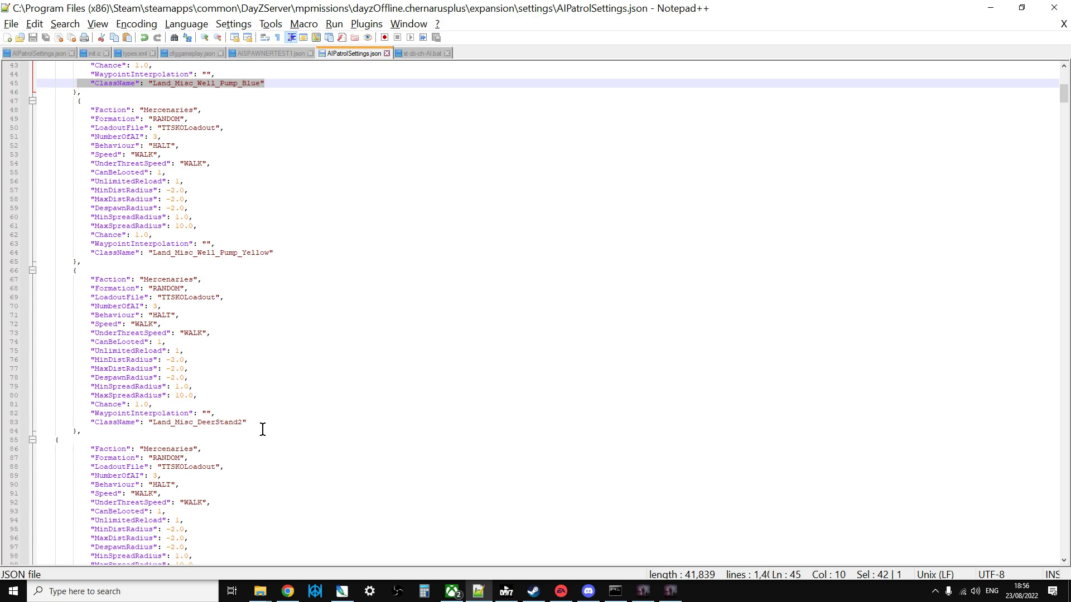
pyautogui.scroll(7, 220, 421)
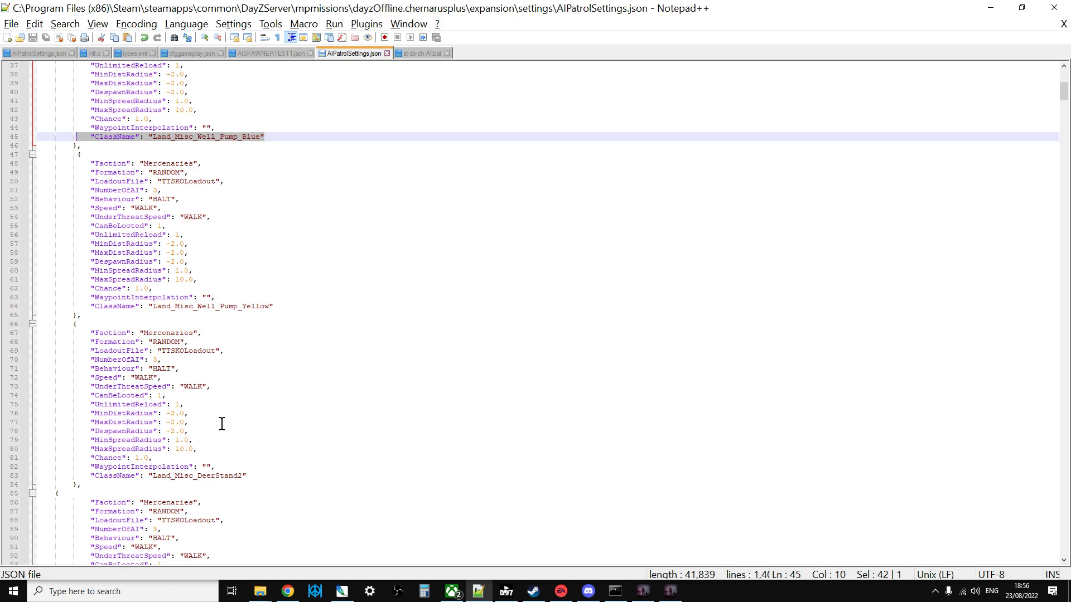
pyautogui.scroll(7, 219, 412)
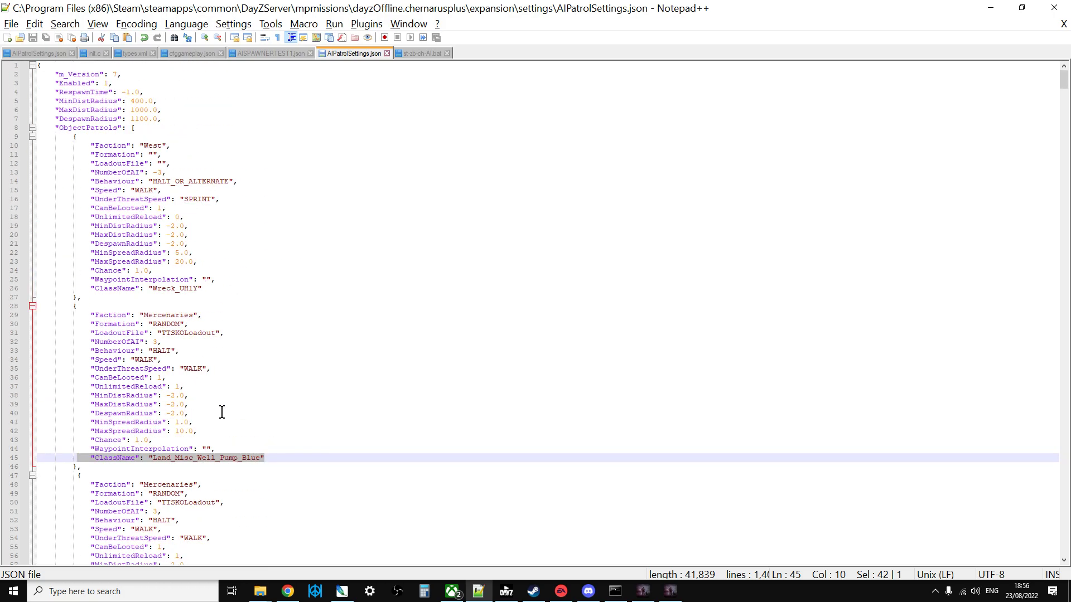
pyautogui.scroll(-2, 186, 402)
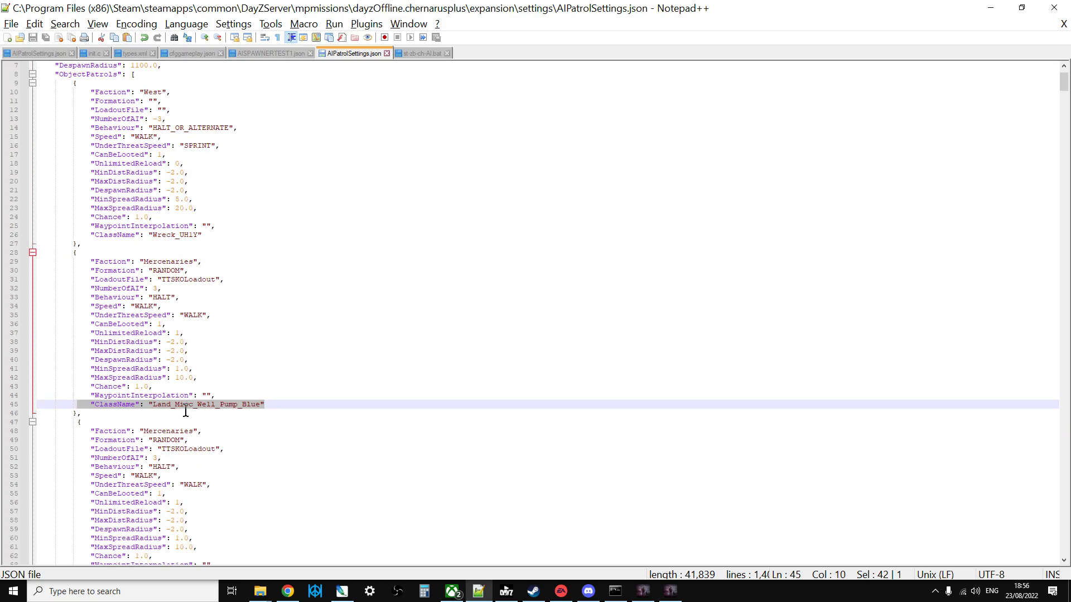
pyautogui.scroll(-1, 183, 404)
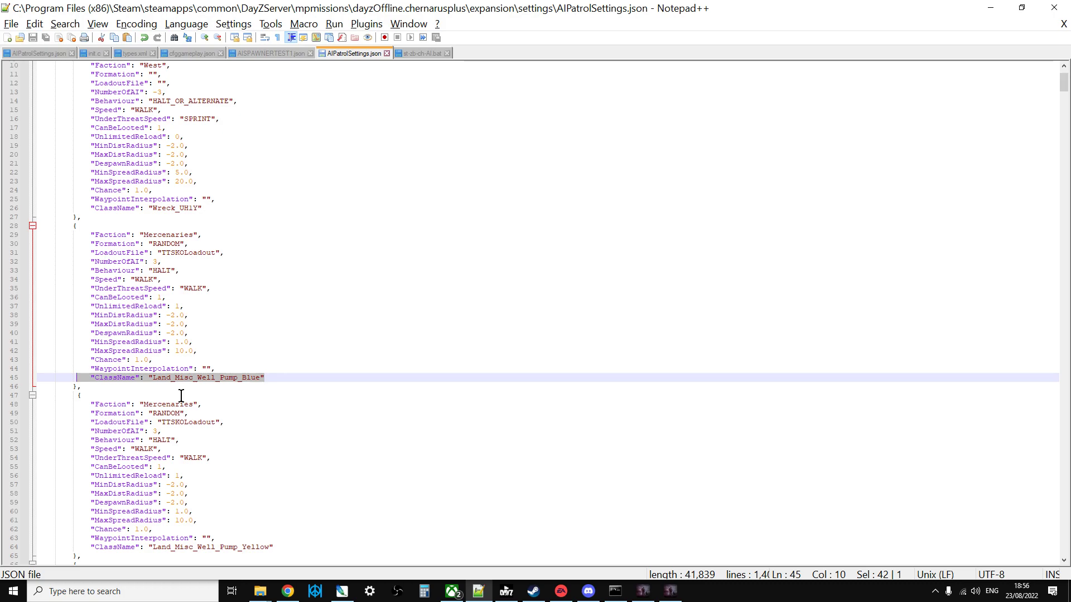
pyautogui.scroll(-9, 181, 396)
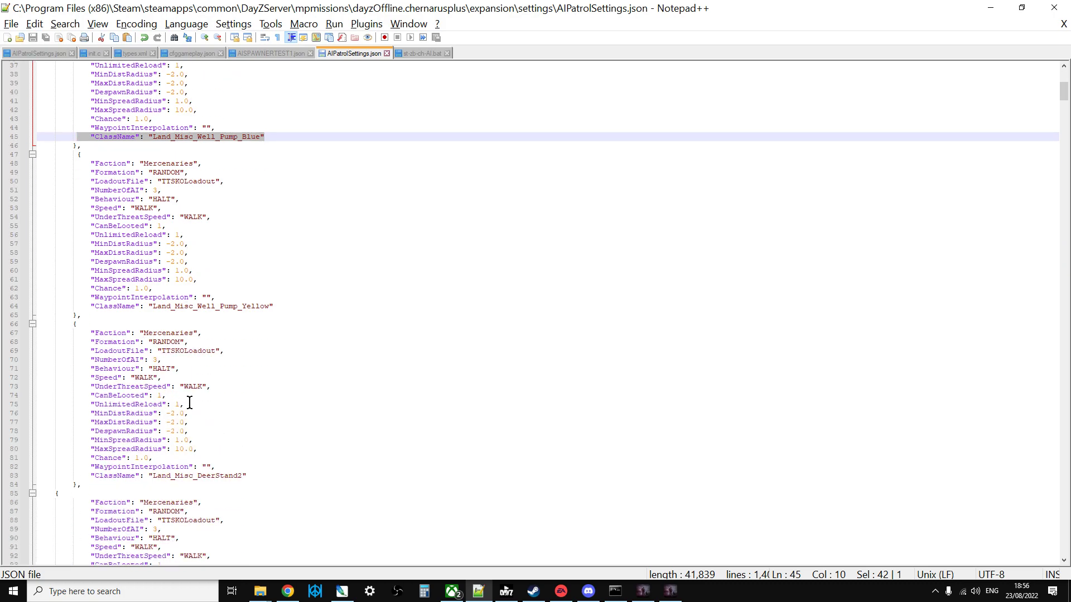
pyautogui.scroll(-3, 189, 403)
pyautogui.scroll(-1, 194, 408)
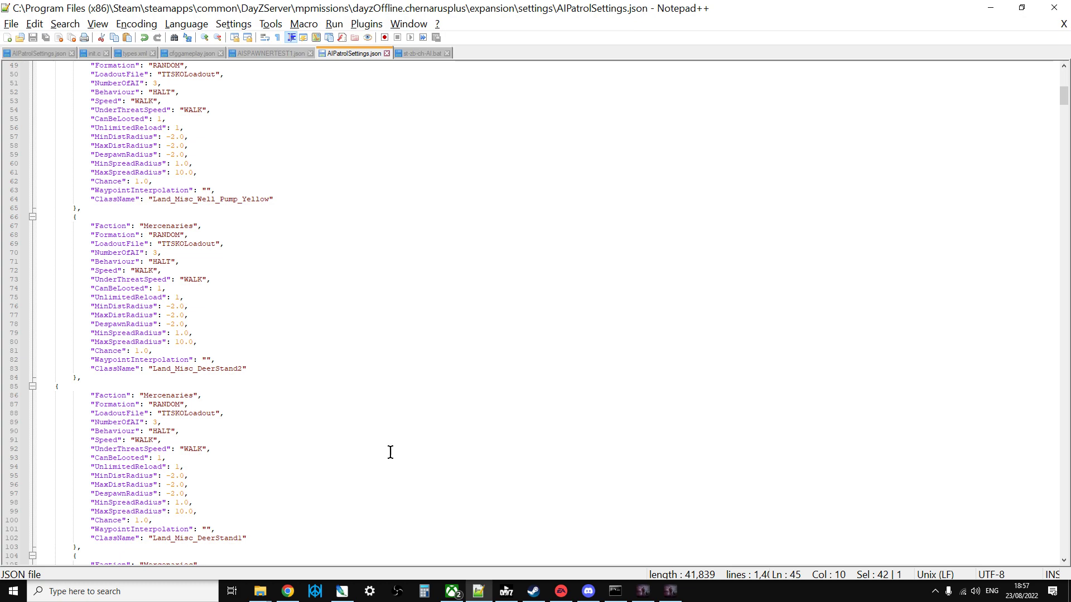
# Fly the DayZ camera along the runway past the watchtower and guard shed to inspect the spawned soldier groups
pyautogui.click(672, 593)
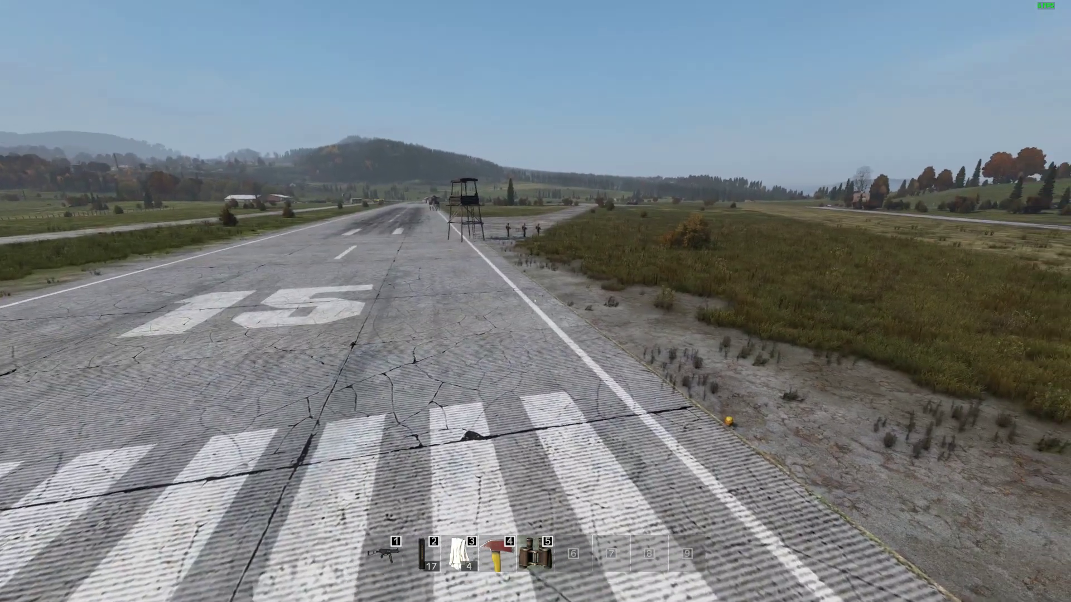
pyautogui.press('s')
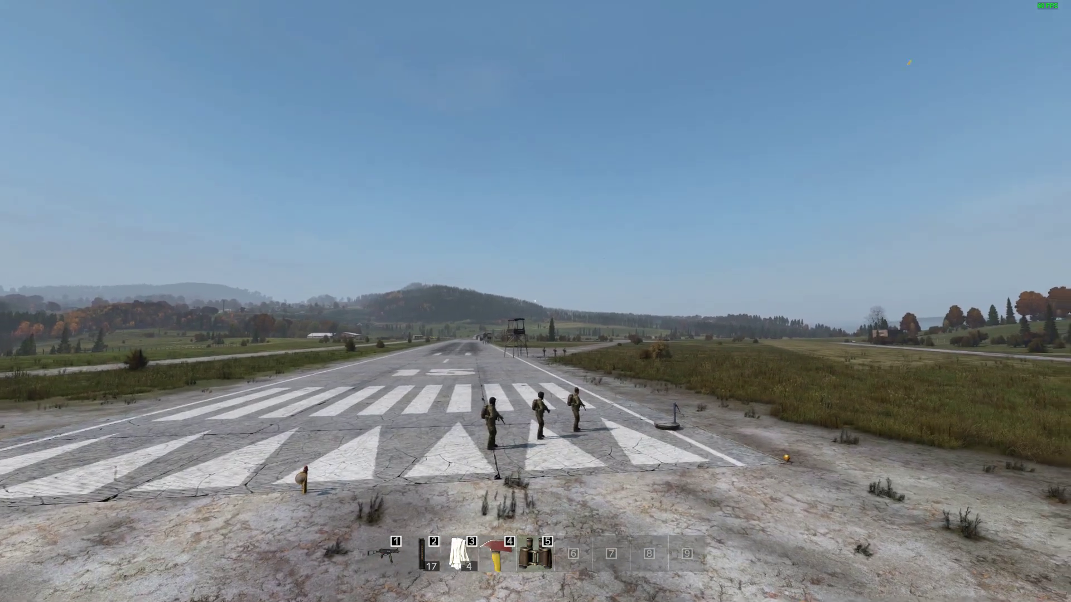
pyautogui.press('w')
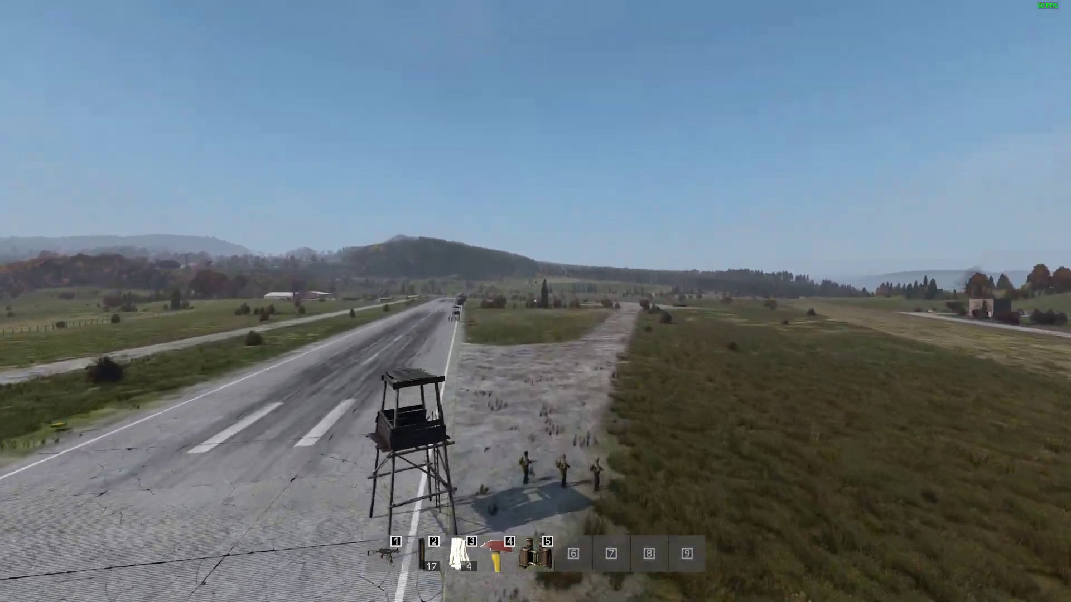
pyautogui.press('s')
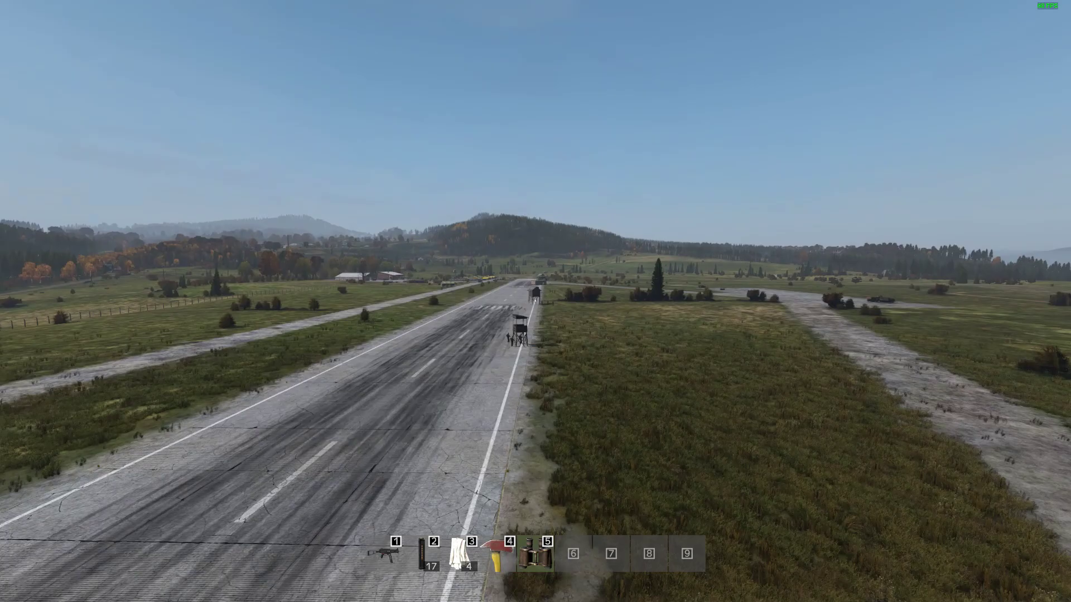
pyautogui.press('w')
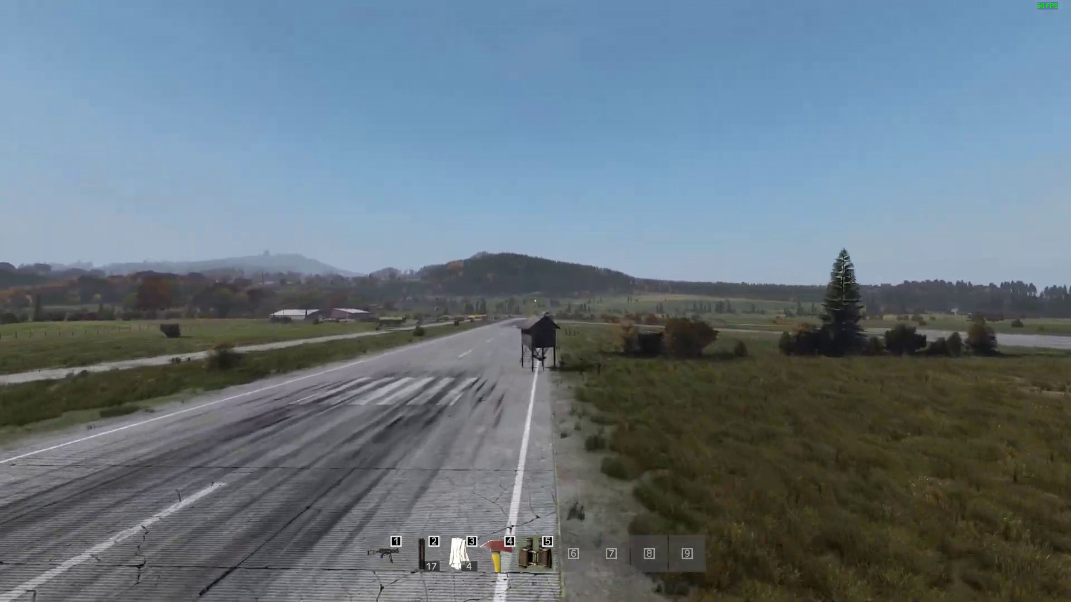
pyautogui.press('w')
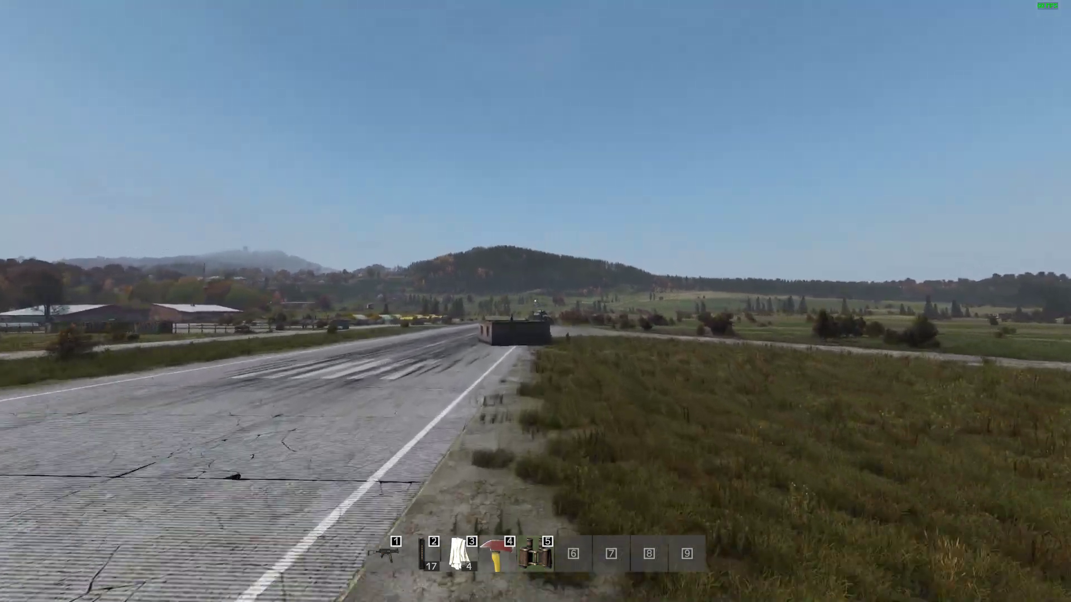
pyautogui.press('w')
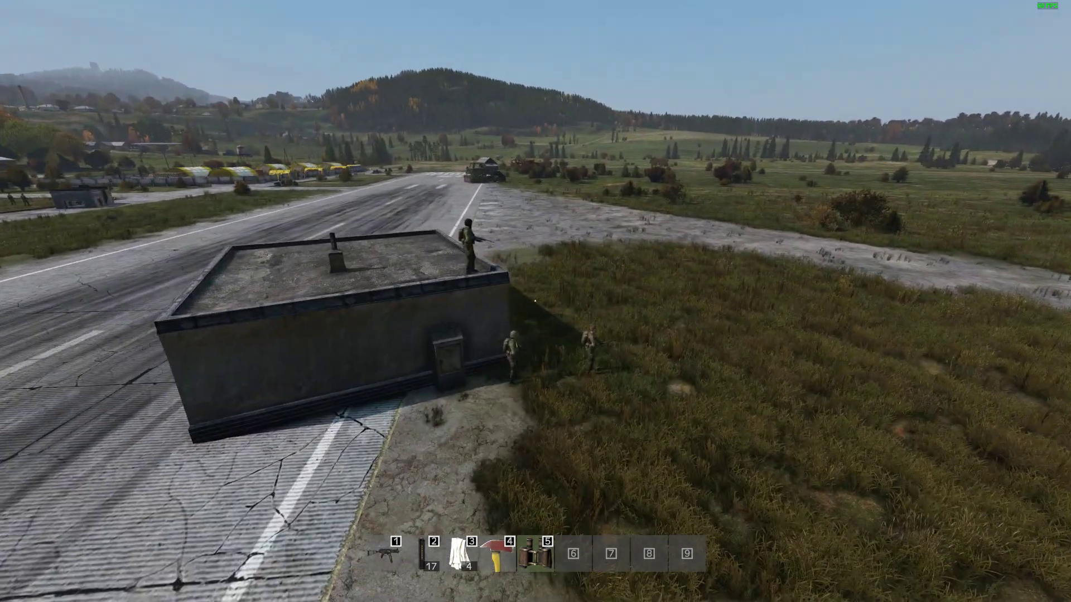
pyautogui.press('s')
pyautogui.press('d')
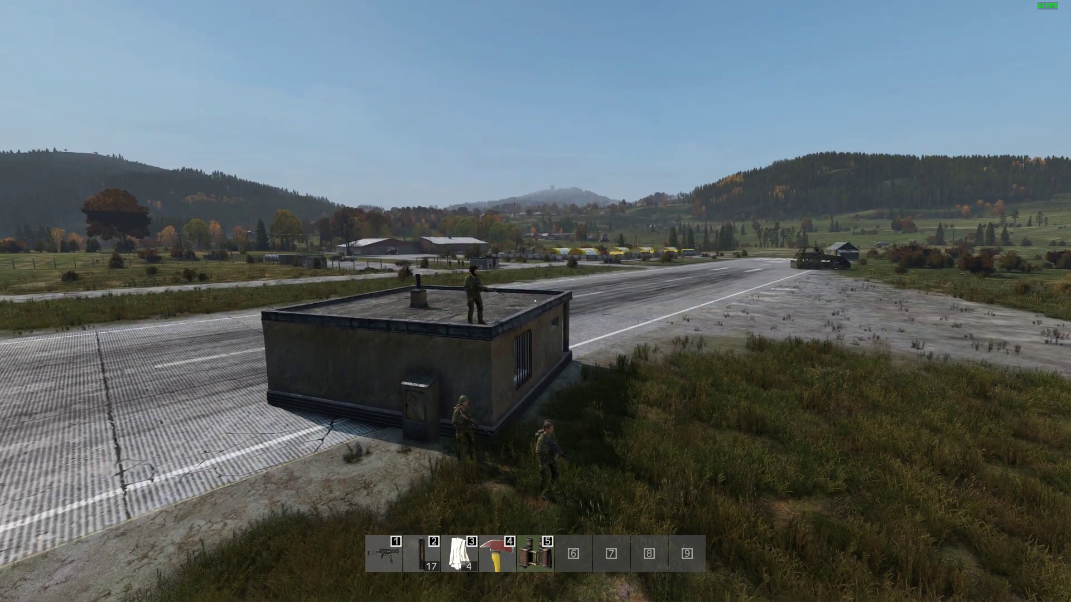
pyautogui.press('w')
pyautogui.press('w')
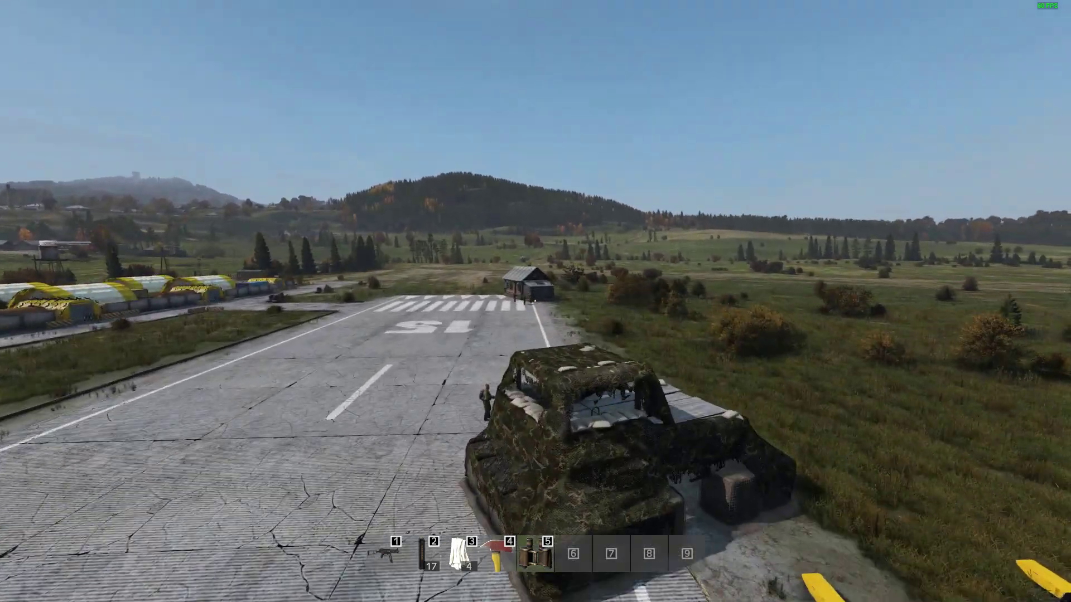
pyautogui.press('w')
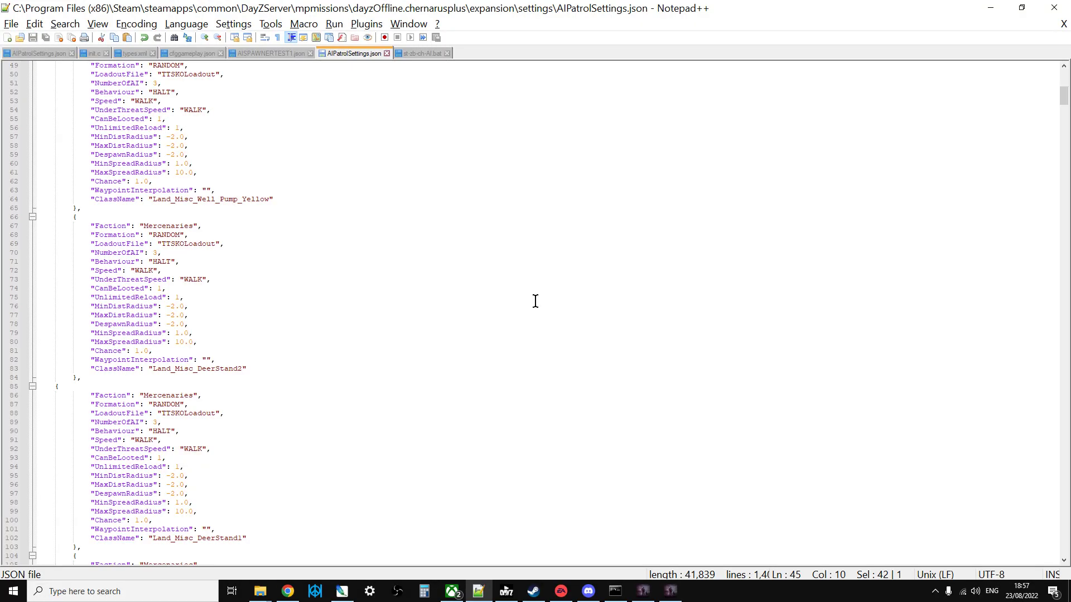
# Scroll back to the top of AIPatrolSettings.json, then bring up the Discord modding-dayz-servers channel
pyautogui.scroll(15, 346, 297)
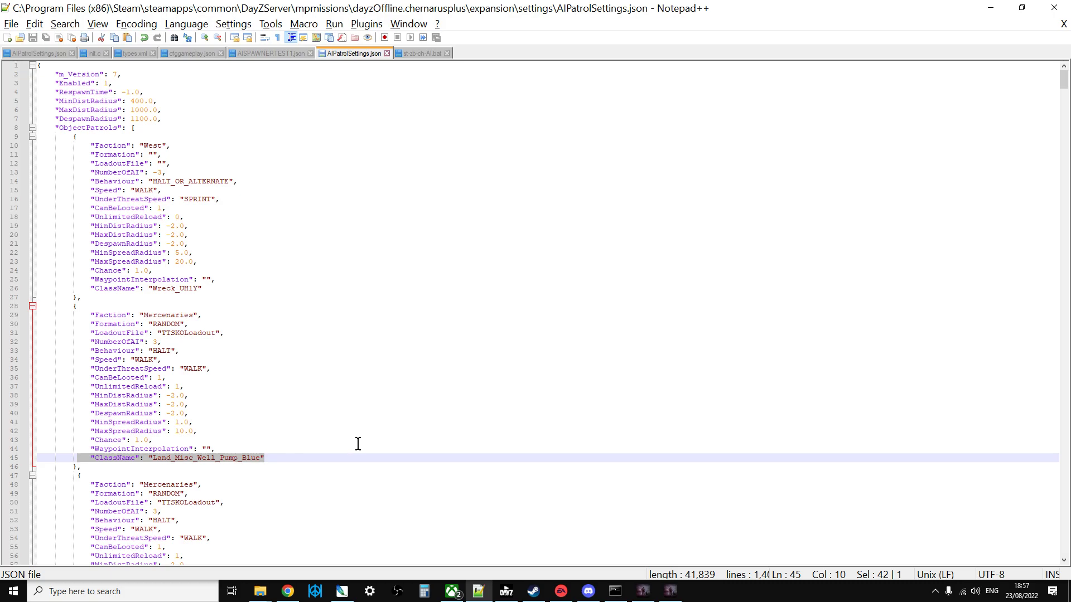
pyautogui.scroll(-1, 357, 446)
pyautogui.scroll(1, 358, 446)
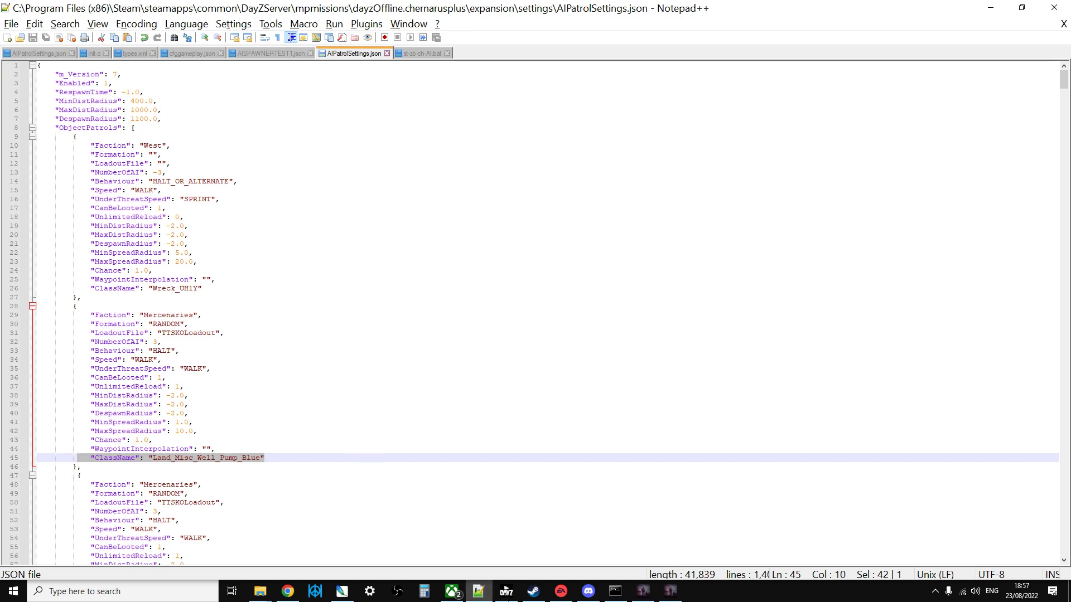
pyautogui.click(588, 594)
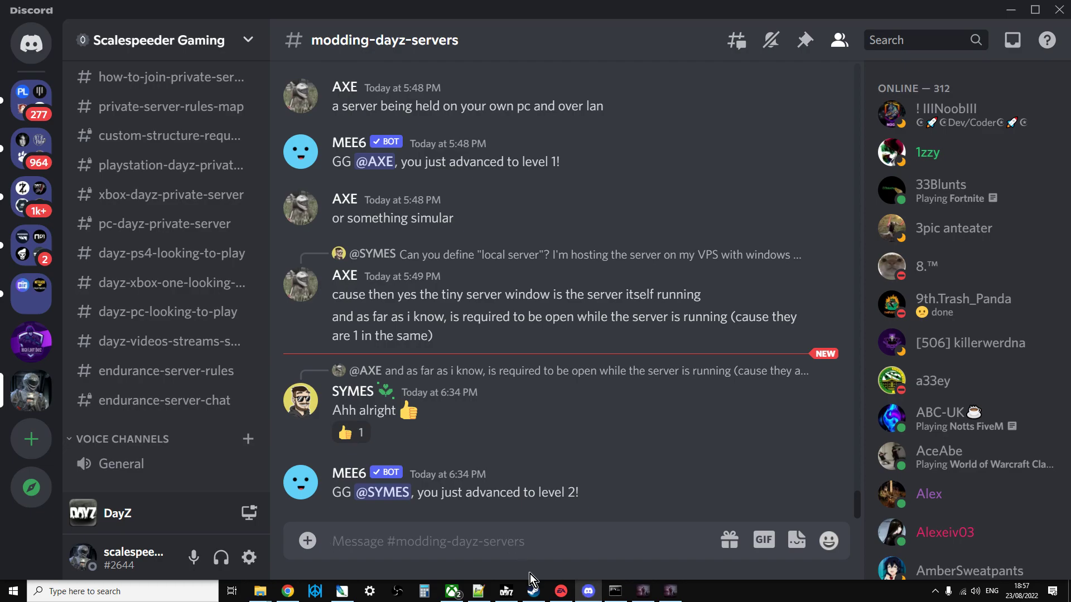